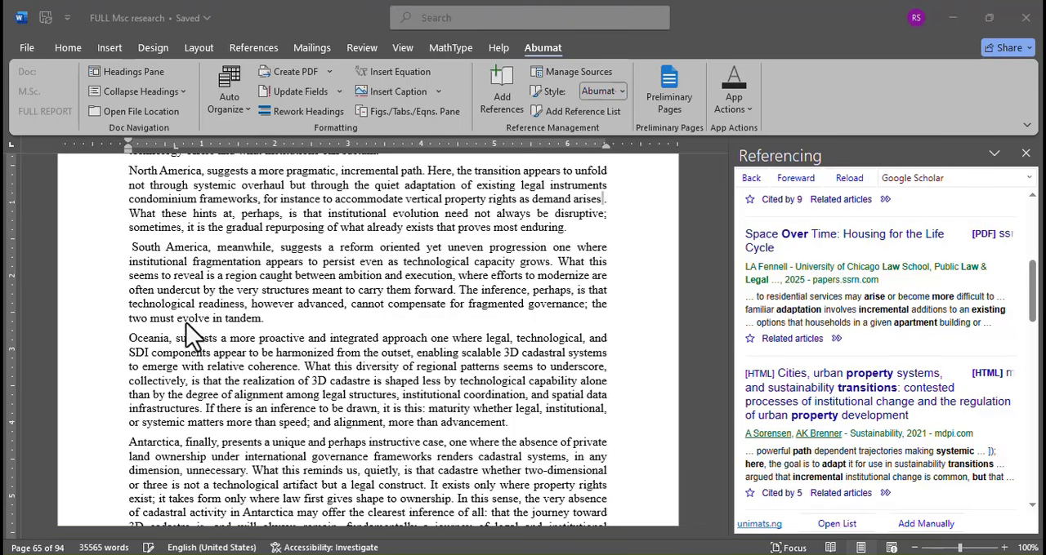
# - Insert a footnote after "demand arises" in the North America paragraph citing "The emerging architecture of state regulation in North American condominium governance"
pyautogui.scroll(-4, 196, 327)
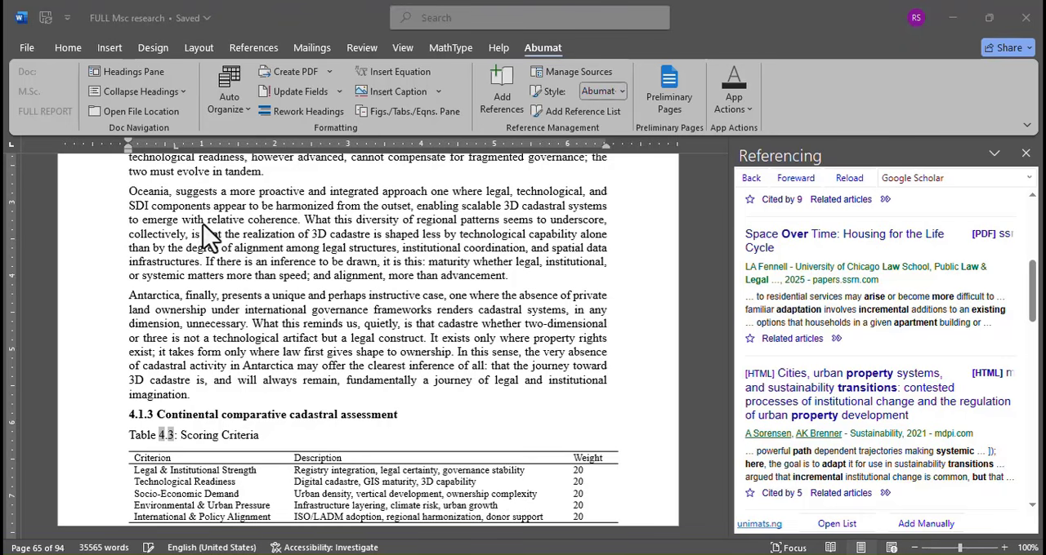
pyautogui.scroll(3, 204, 241)
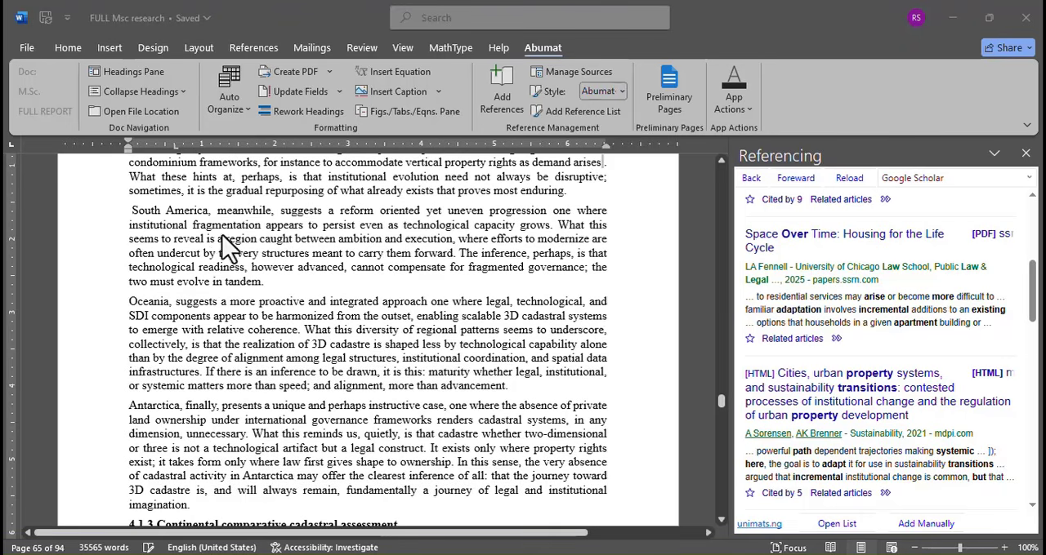
pyautogui.scroll(1, 217, 262)
pyautogui.scroll(2, 214, 263)
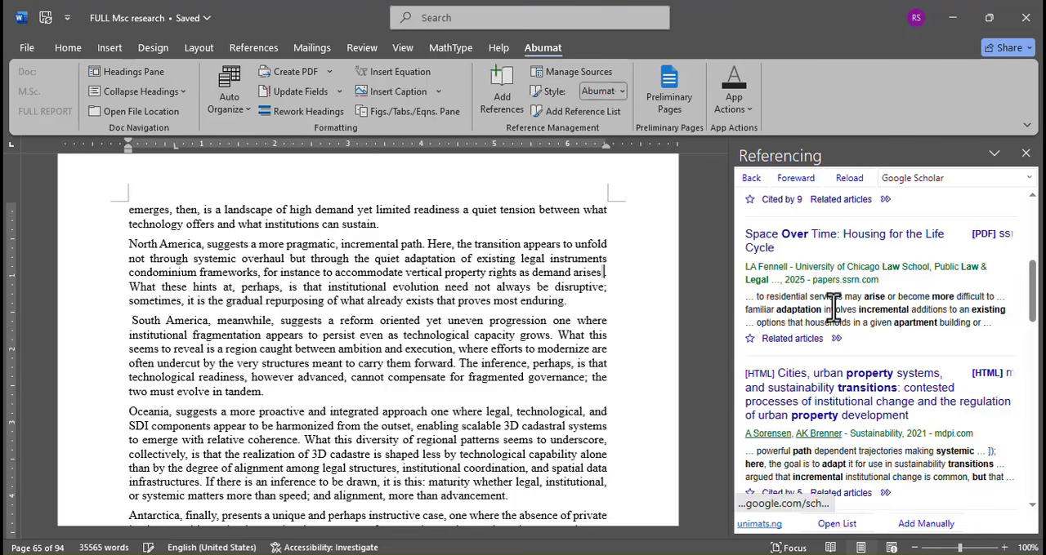
pyautogui.scroll(5, 817, 319)
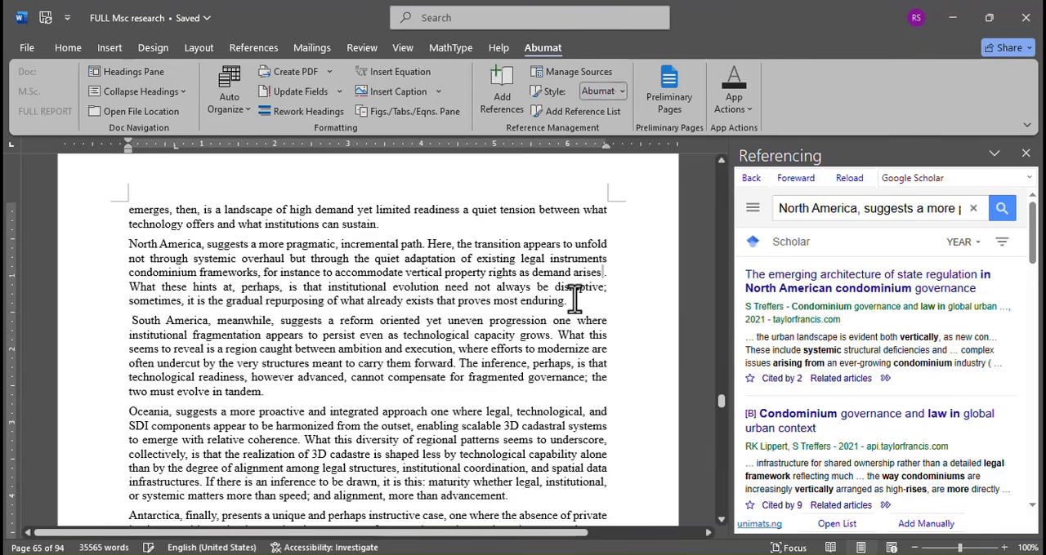
pyautogui.click(808, 290)
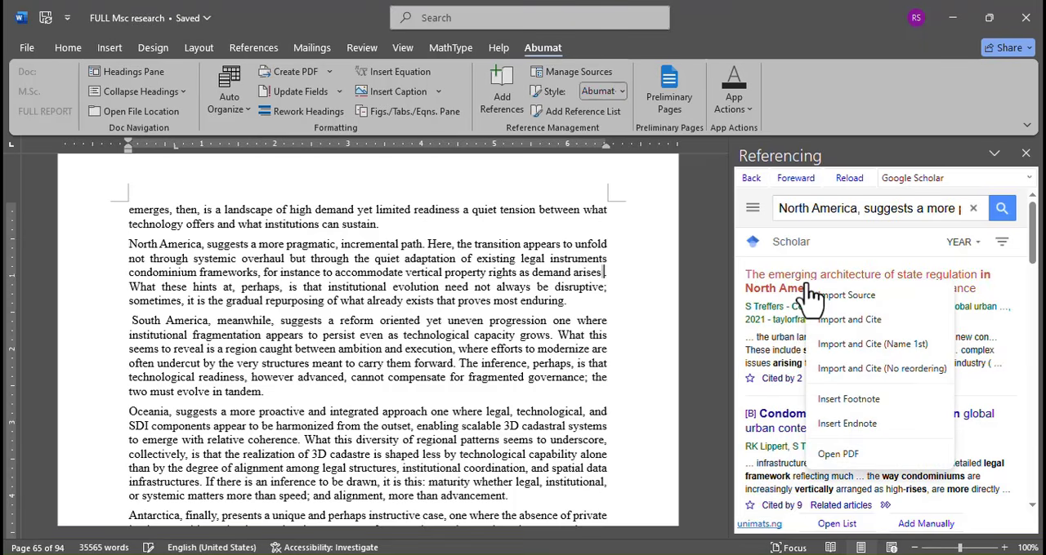
pyautogui.click(835, 400)
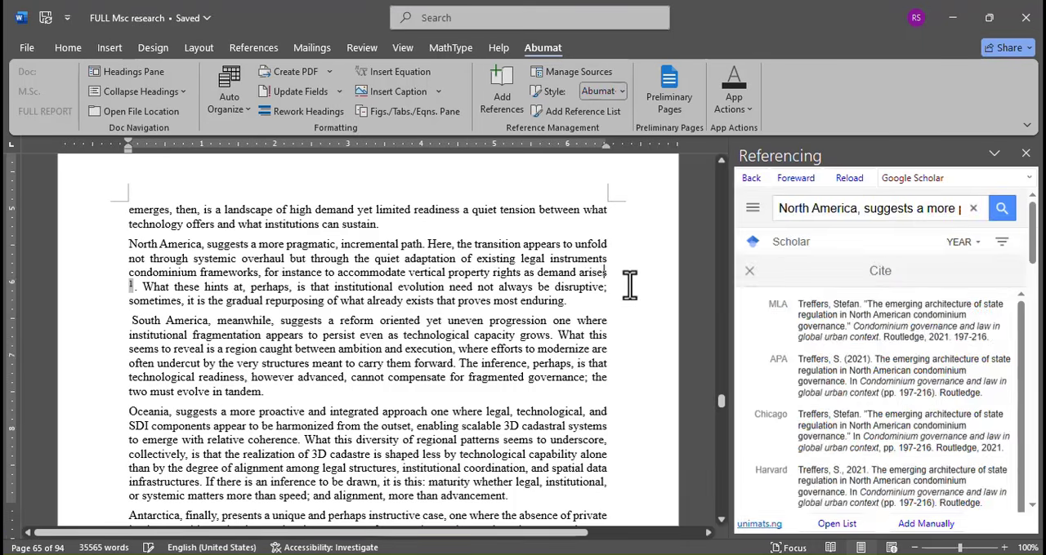
# - Check the footnote mark after "demand arises" and its citation text at the foot of page 65
pyautogui.scroll(5, 503, 260)
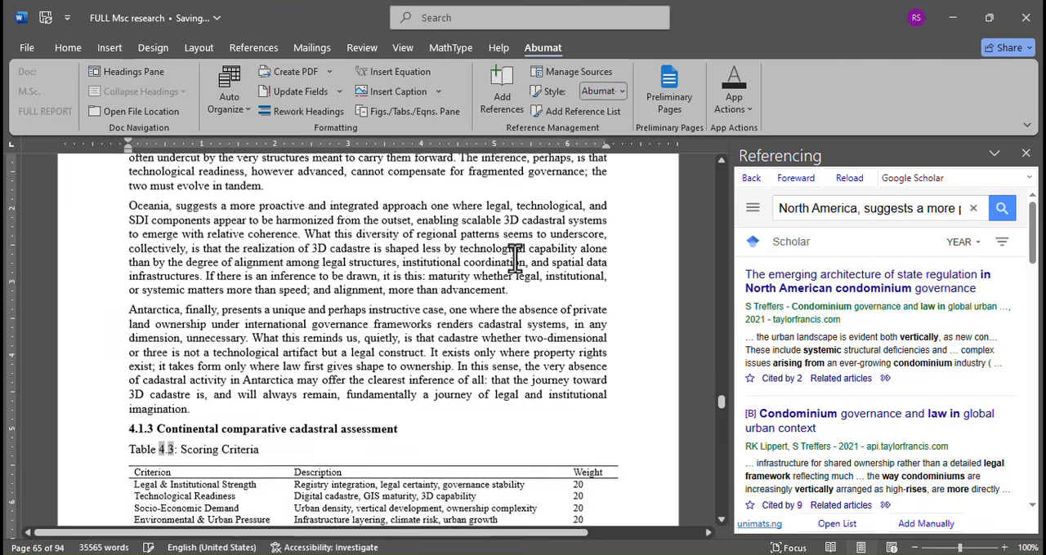
pyautogui.scroll(1, 570, 291)
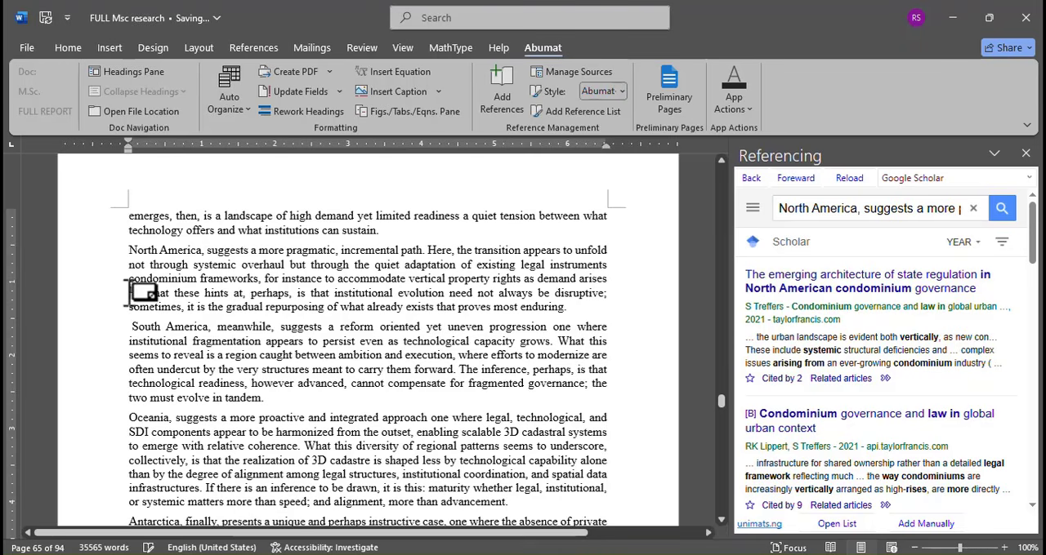
pyautogui.moveTo(131, 294)
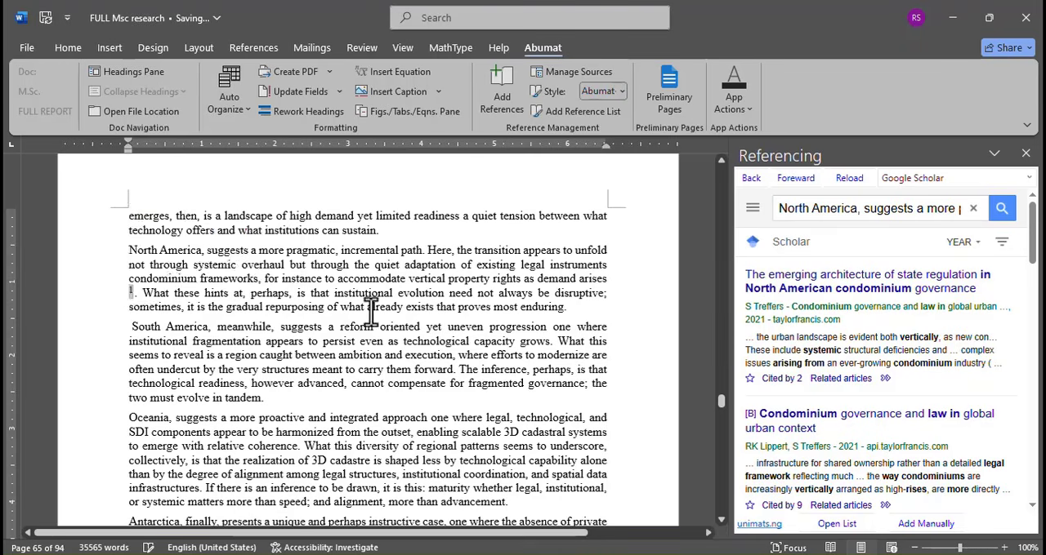
pyautogui.scroll(-8, 368, 303)
pyautogui.scroll(-1, 254, 349)
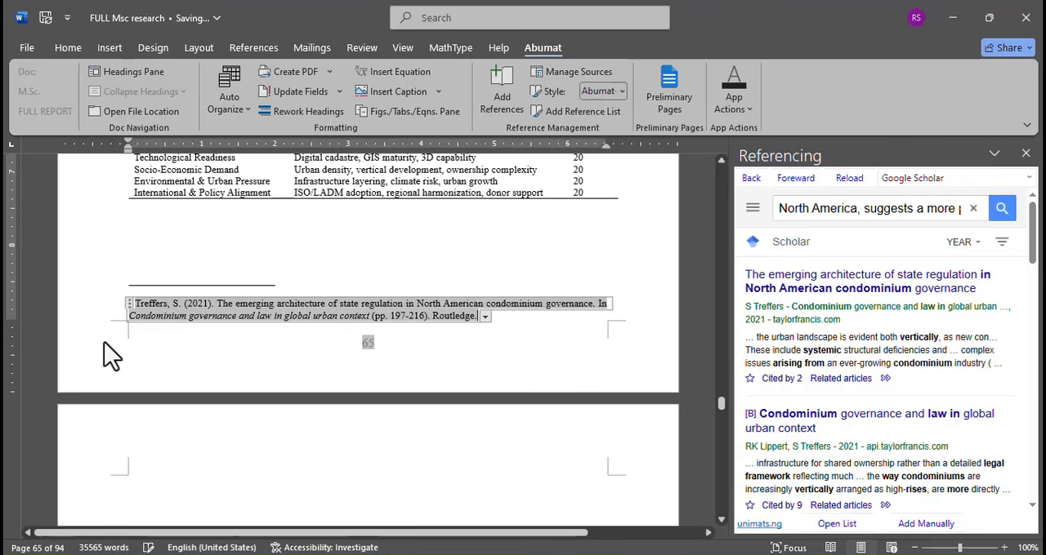
pyautogui.click(256, 243)
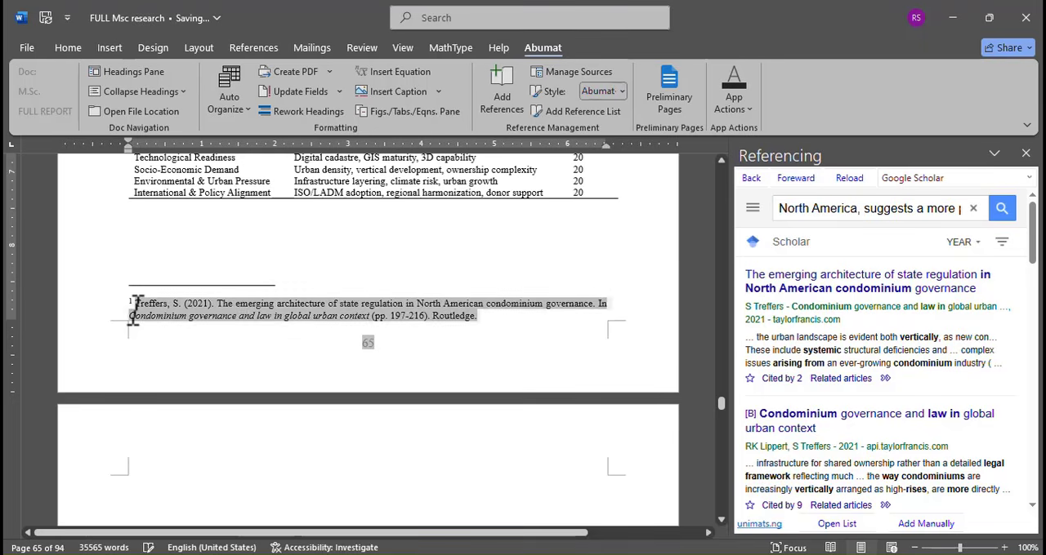
# - Insert a footnote after "South America," citing "Condominium governance and law in global urban context", and check its citation at the page's foot
pyautogui.scroll(3, 556, 294)
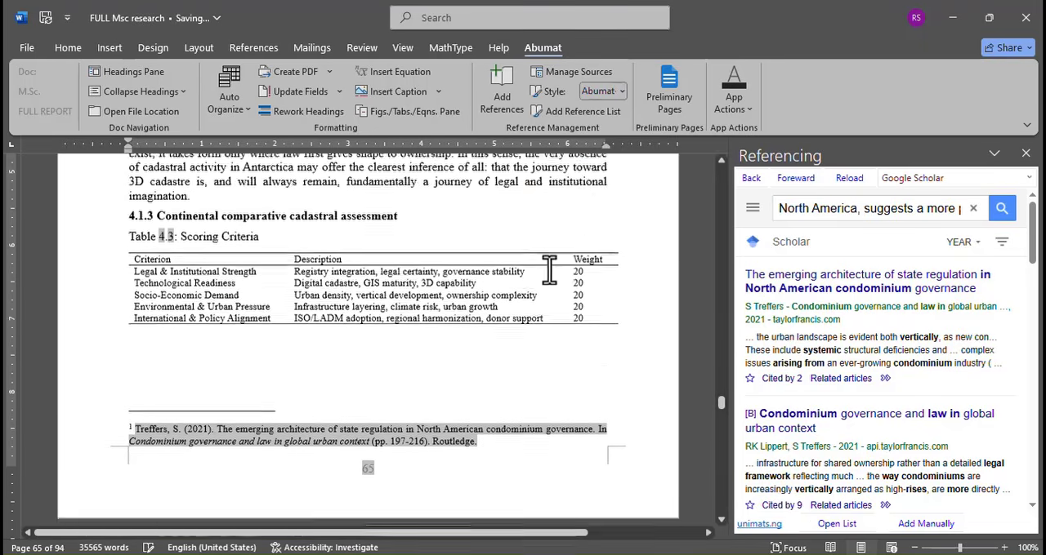
pyautogui.scroll(10, 549, 270)
pyautogui.scroll(-3, 579, 367)
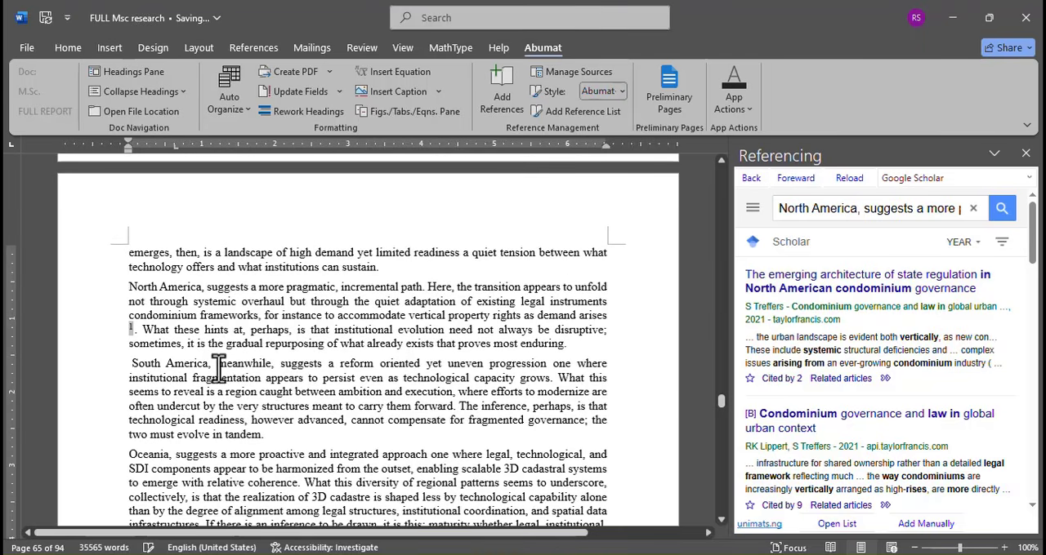
pyautogui.click(218, 365)
pyautogui.click(831, 422)
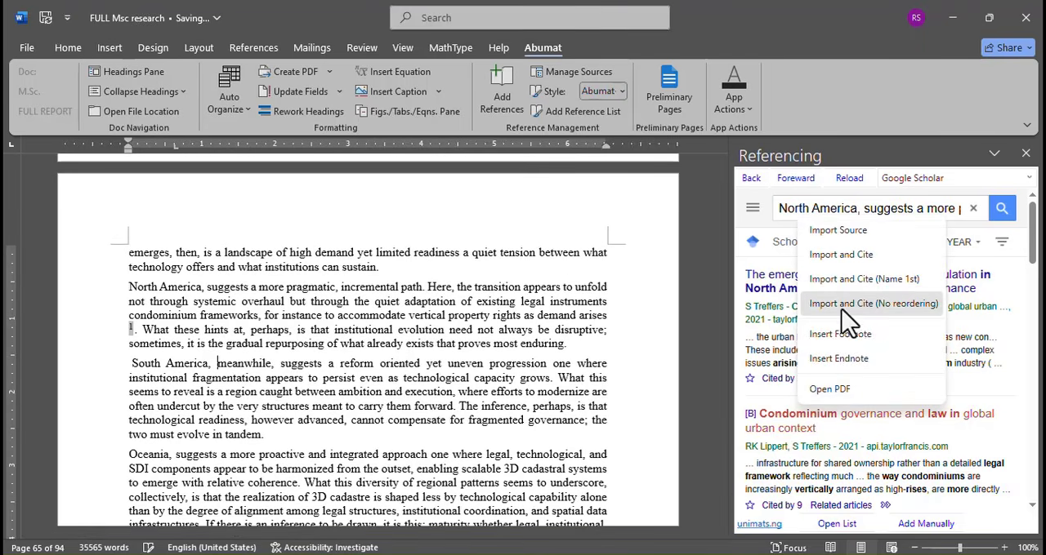
pyautogui.click(853, 340)
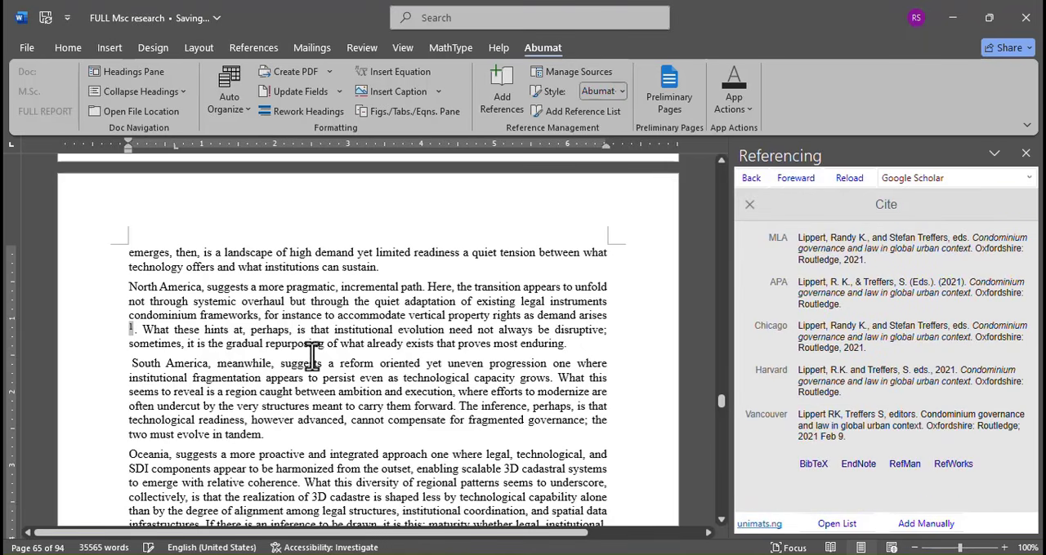
pyautogui.scroll(-3, 211, 433)
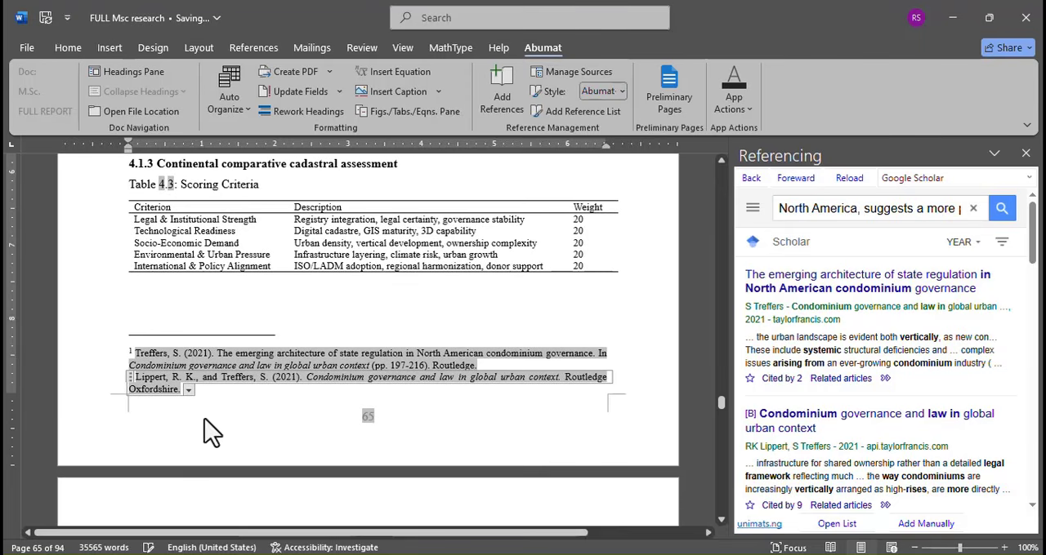
pyautogui.click(120, 446)
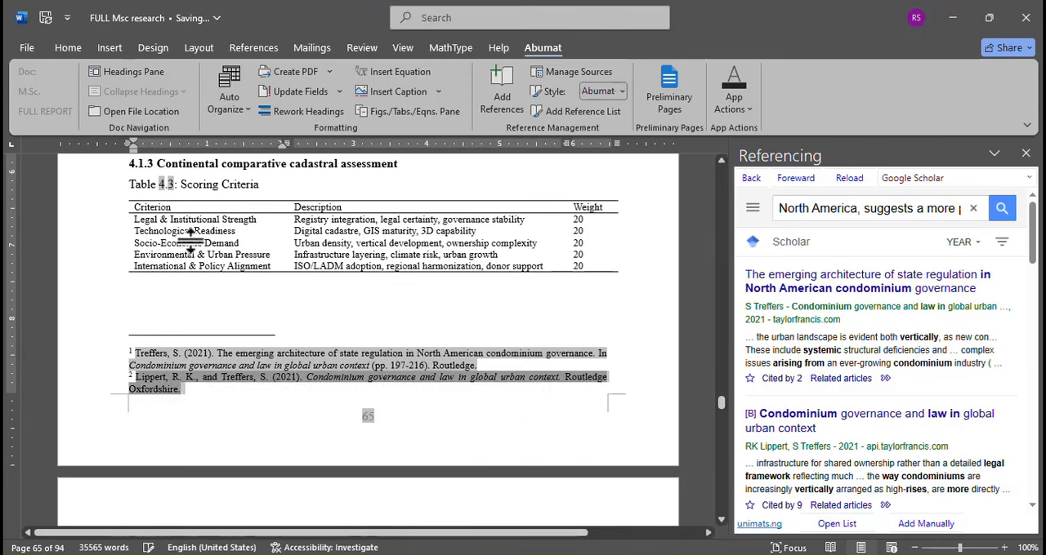
# - Insert a footnote after "imagination." at the end of the Antarctica paragraph citing "Exploring innovation in housing typologies"
pyautogui.scroll(3, 189, 241)
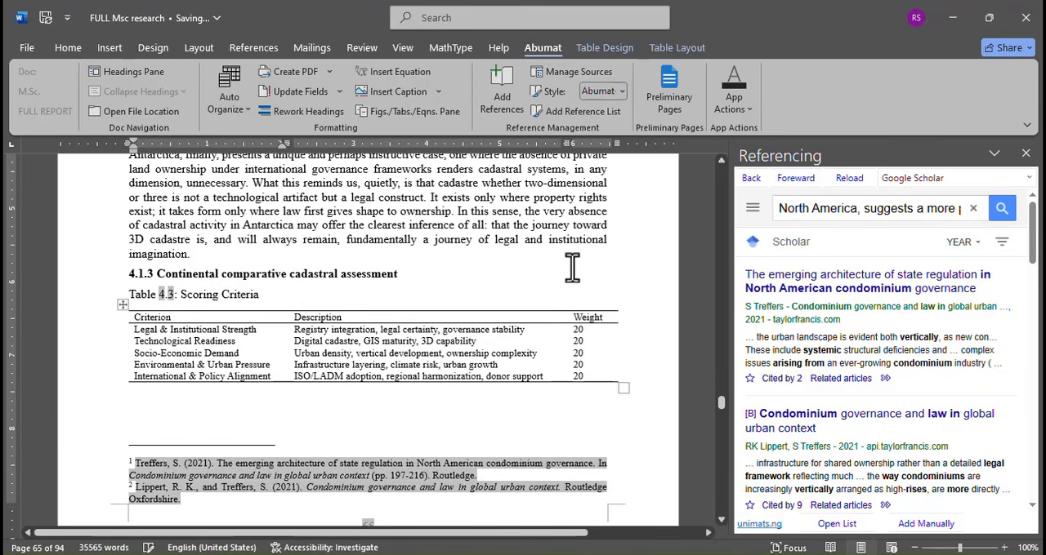
pyautogui.scroll(2, 572, 266)
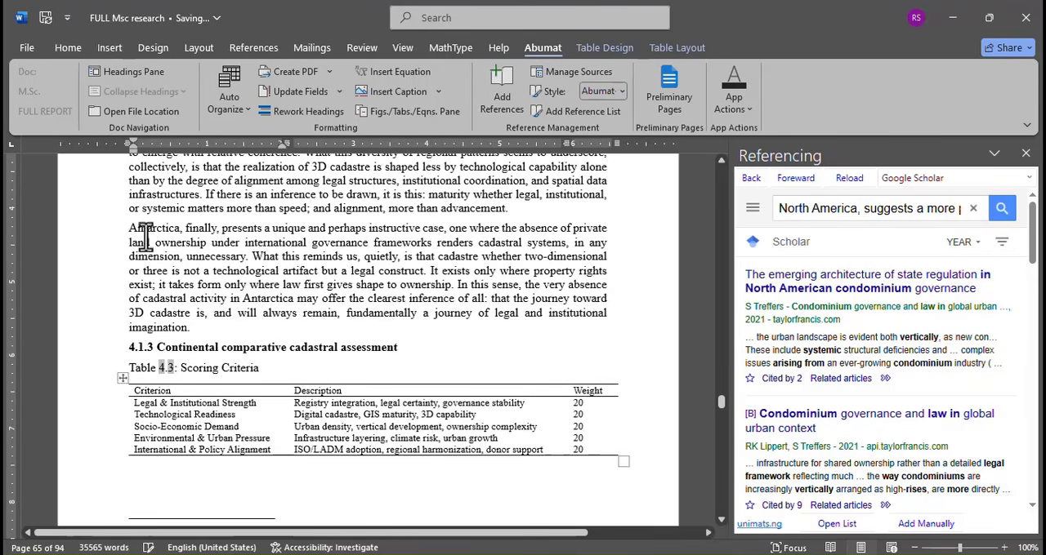
pyautogui.scroll(2, 189, 253)
pyautogui.scroll(-3, 189, 254)
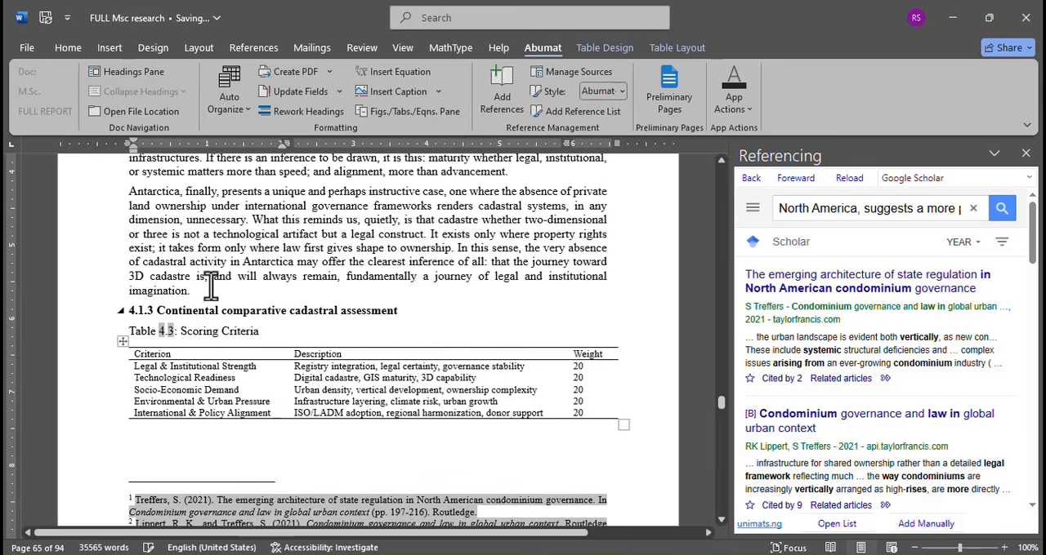
pyautogui.click(186, 296)
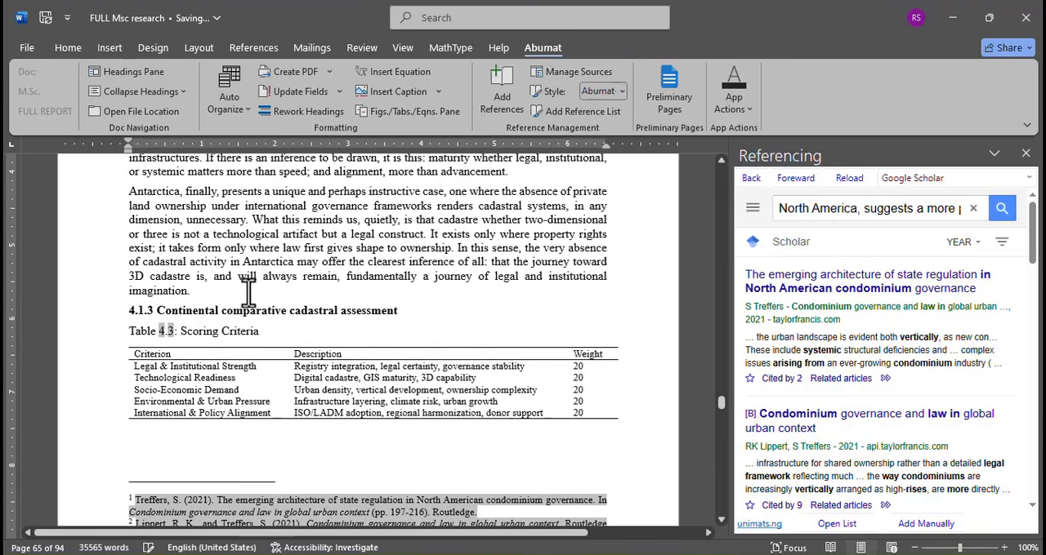
pyautogui.scroll(-3, 819, 372)
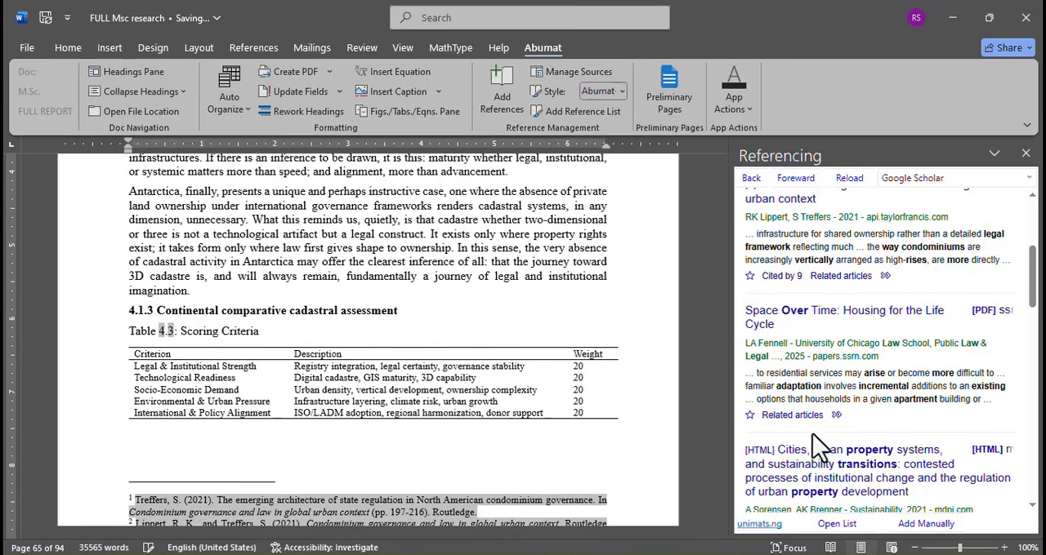
pyautogui.scroll(-3, 819, 327)
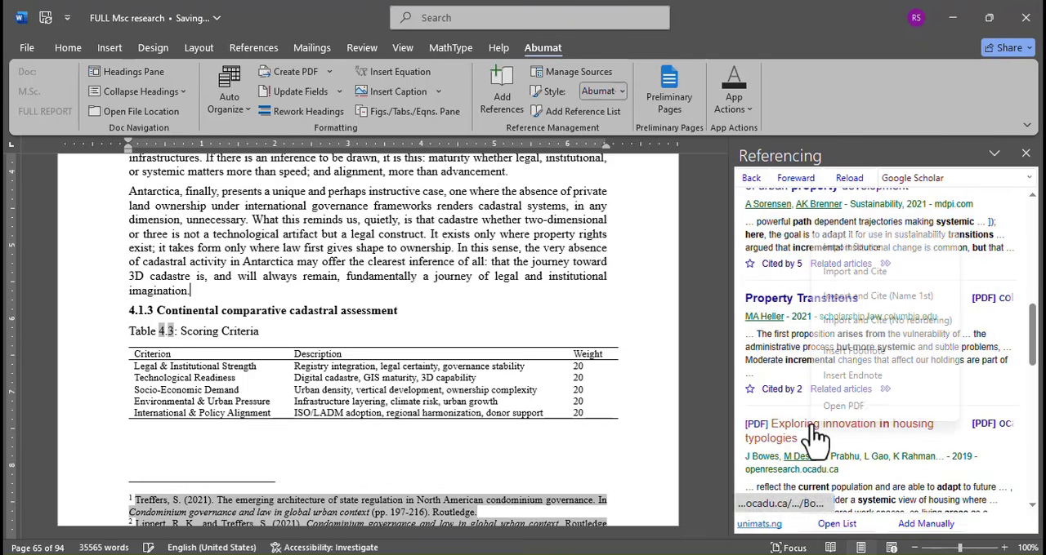
pyautogui.rightClick(813, 424)
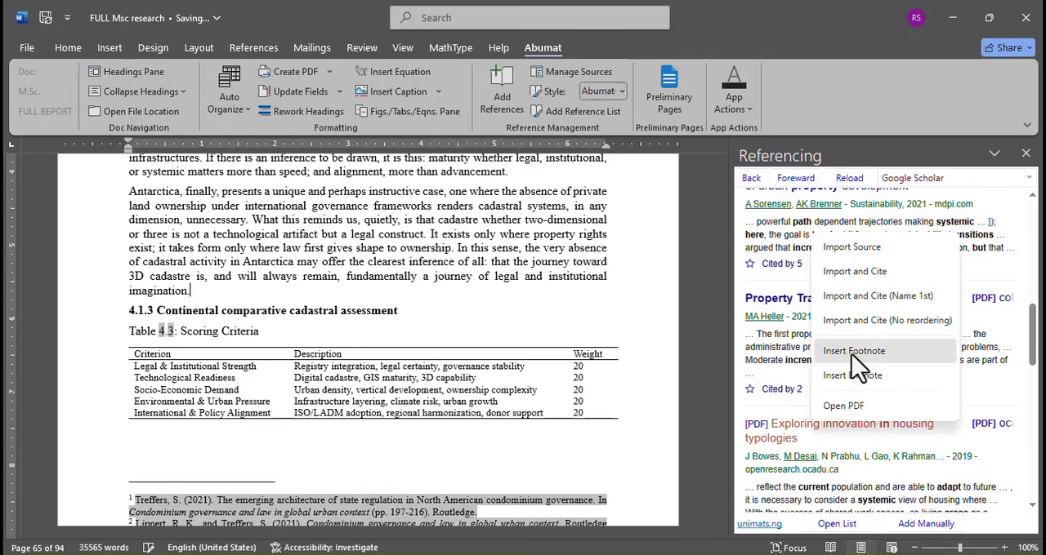
pyautogui.click(853, 351)
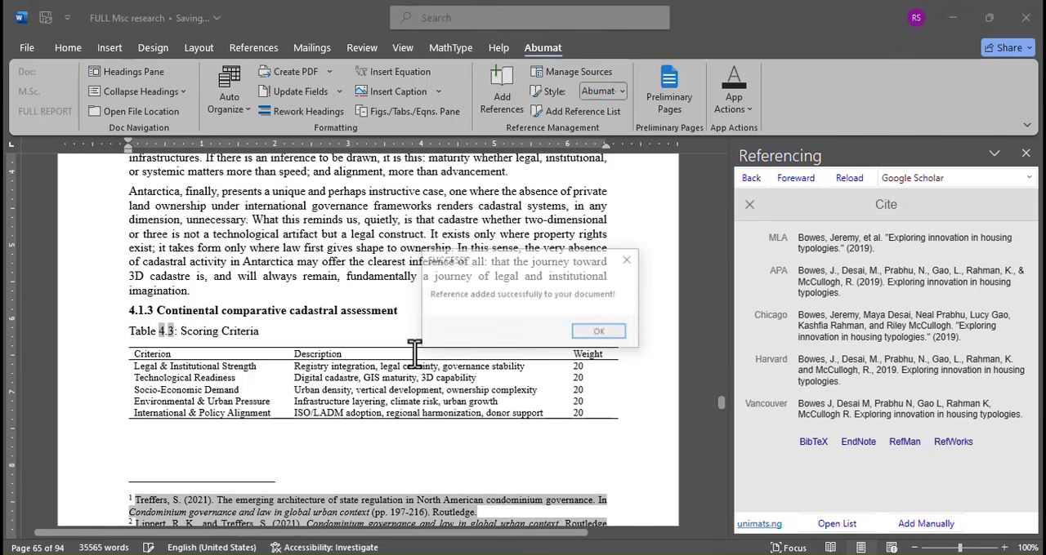
pyautogui.click(599, 335)
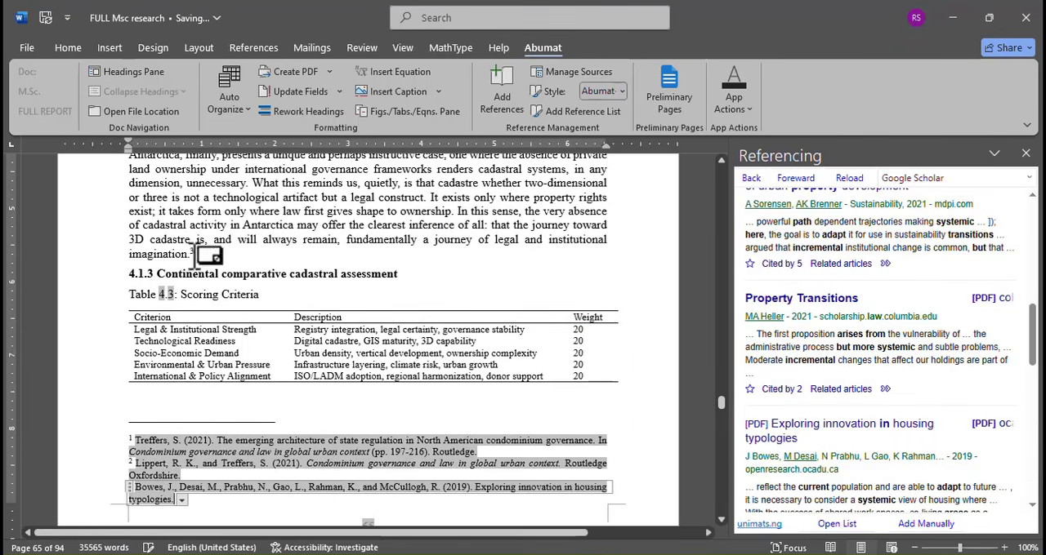
# - Add blank lines before the Antarctica paragraph until it moves onto the next page
pyautogui.scroll(-2, 202, 359)
pyautogui.scroll(3, 346, 310)
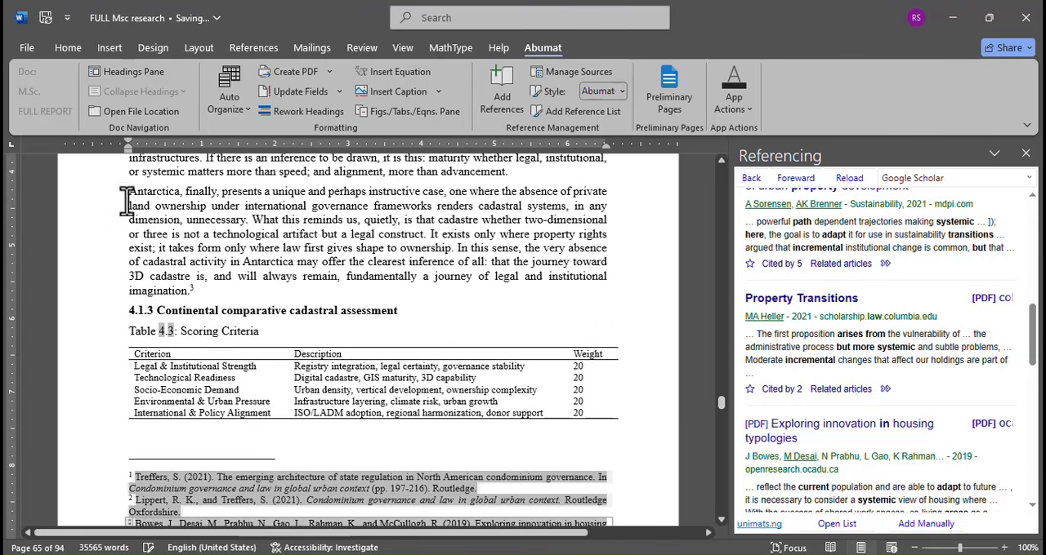
pyautogui.click(124, 197)
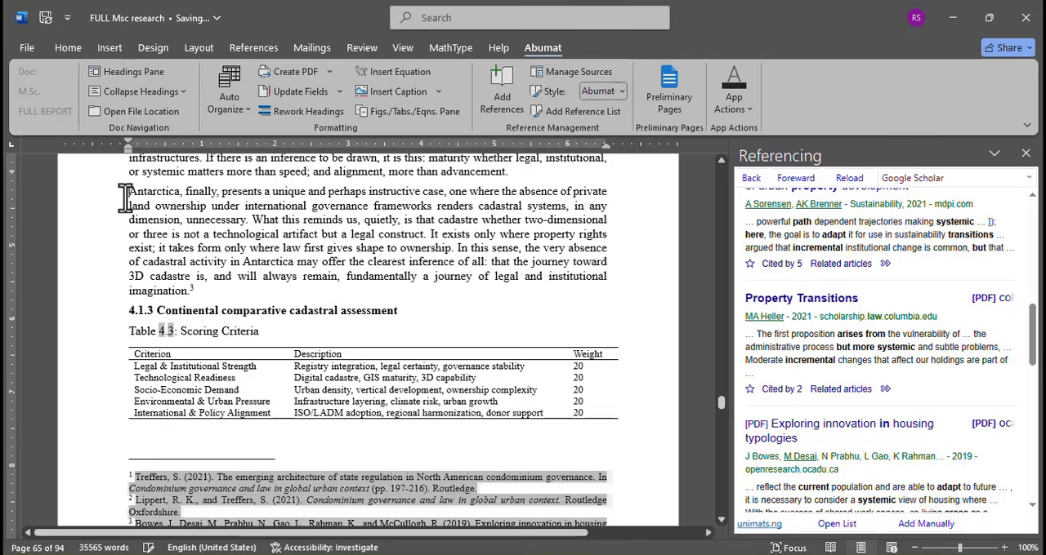
pyautogui.press('Return')
pyautogui.press('Return')
pyautogui.press('Return')
pyautogui.press('Return')
pyautogui.press('Return')
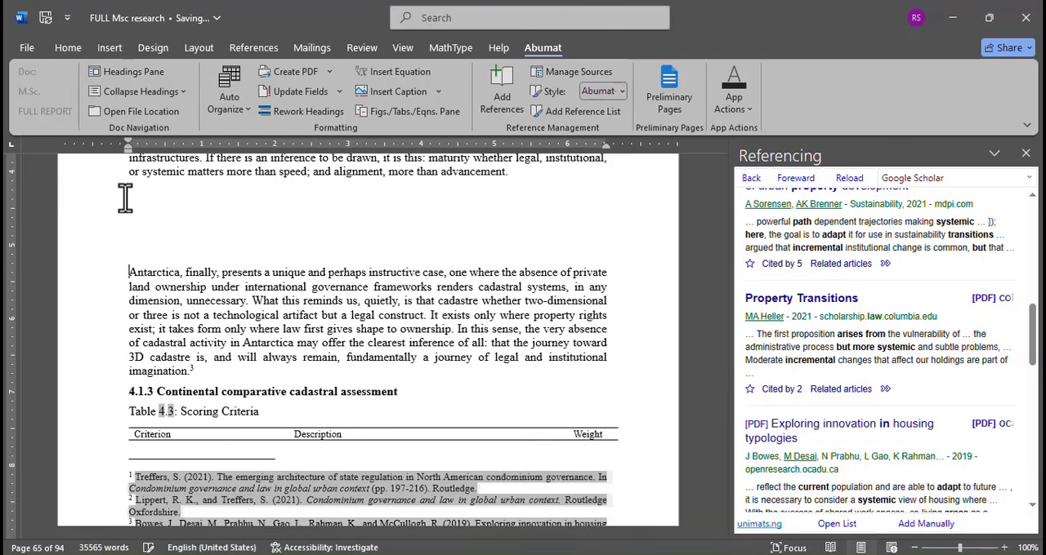
pyautogui.press('Return')
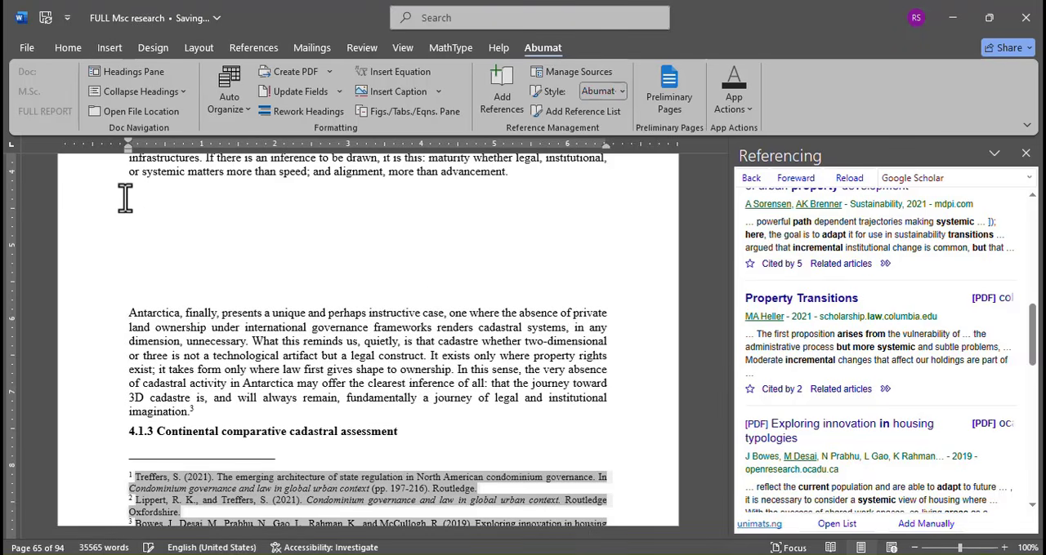
pyautogui.press('Return')
pyautogui.press('Return')
pyautogui.press('Return')
pyautogui.press('Return')
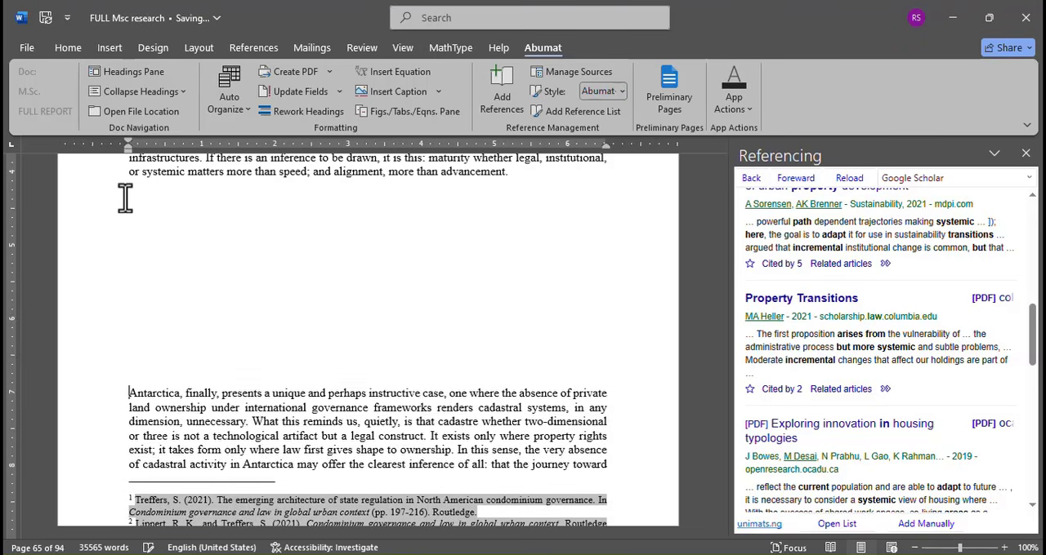
pyautogui.press('Return')
pyautogui.press('Return')
pyautogui.press('Return')
pyautogui.press('Return')
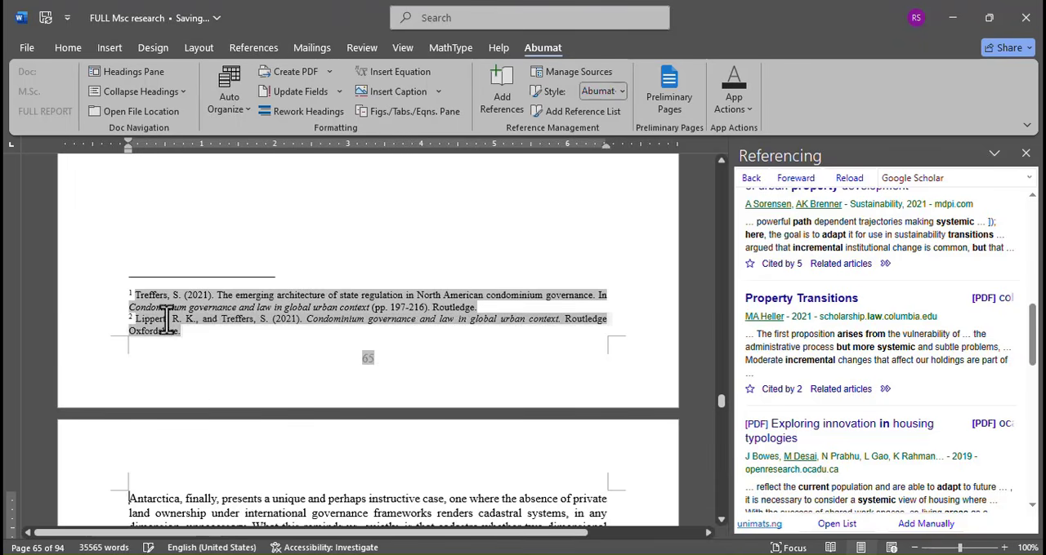
# - Compare the footnote numbering and citations at the foot of pages 65 and 66
pyautogui.scroll(-5, 224, 414)
pyautogui.scroll(-15, 225, 415)
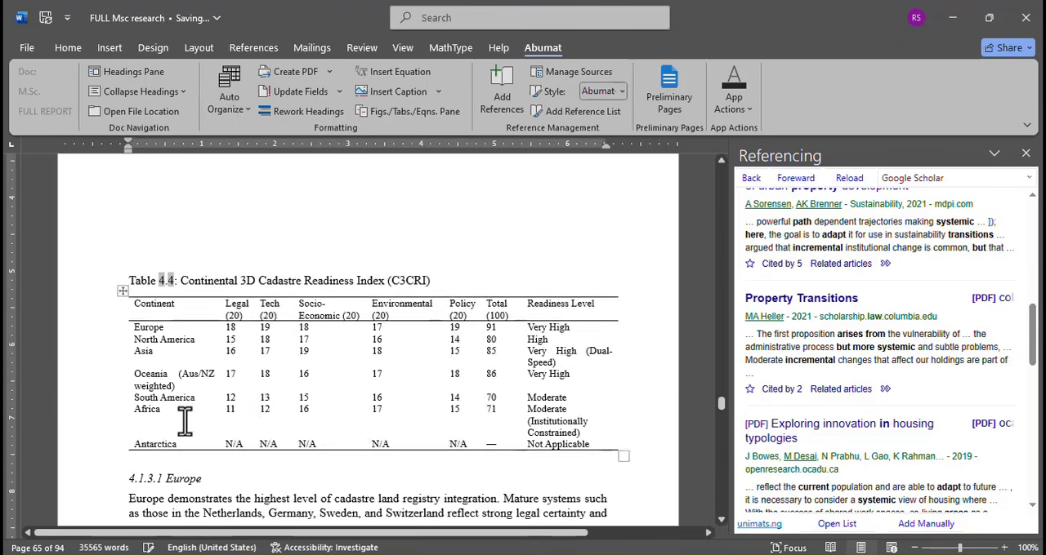
pyautogui.scroll(-3, 184, 420)
pyautogui.scroll(2, 135, 250)
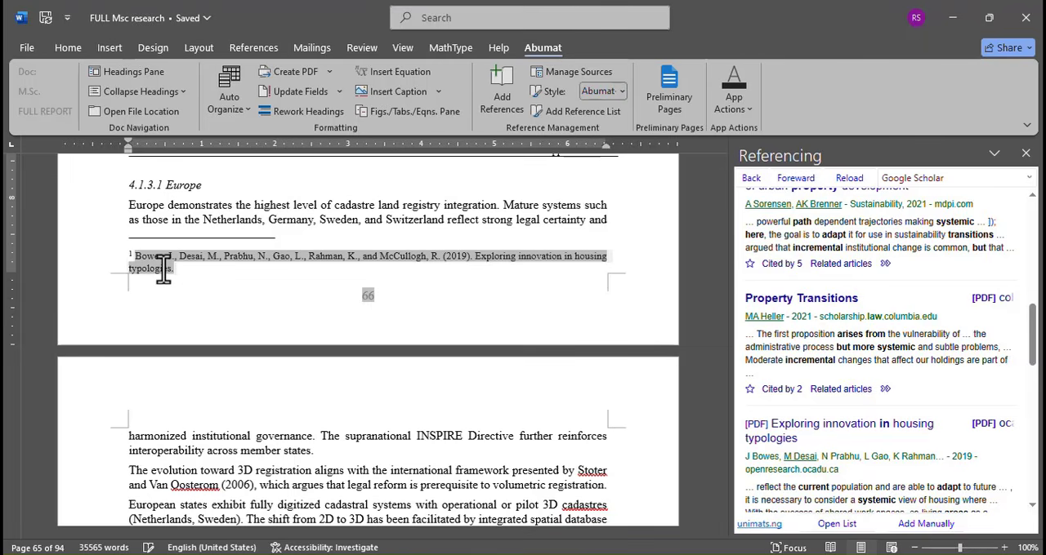
pyautogui.scroll(3, 171, 253)
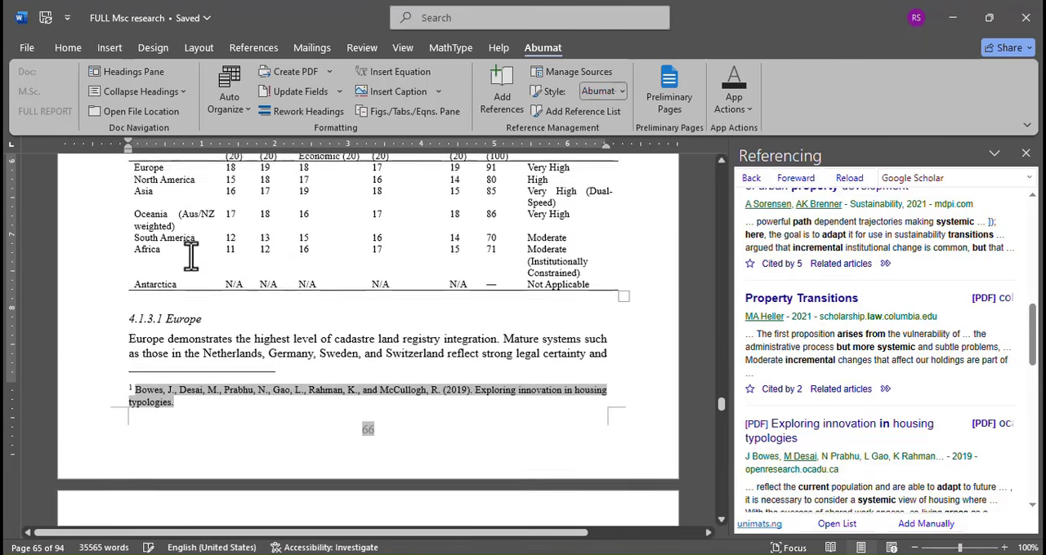
pyautogui.scroll(-1, 191, 256)
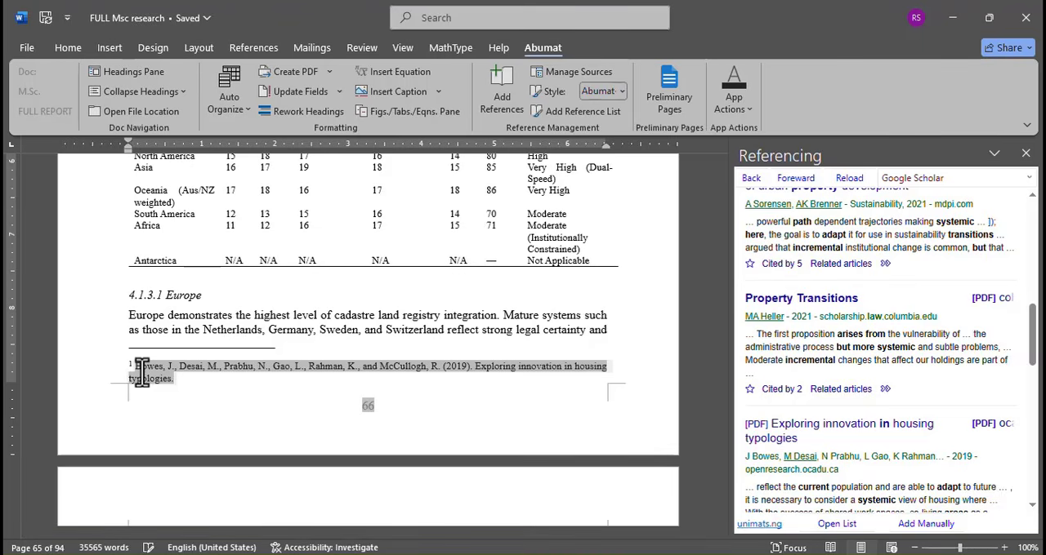
pyautogui.scroll(10, 197, 314)
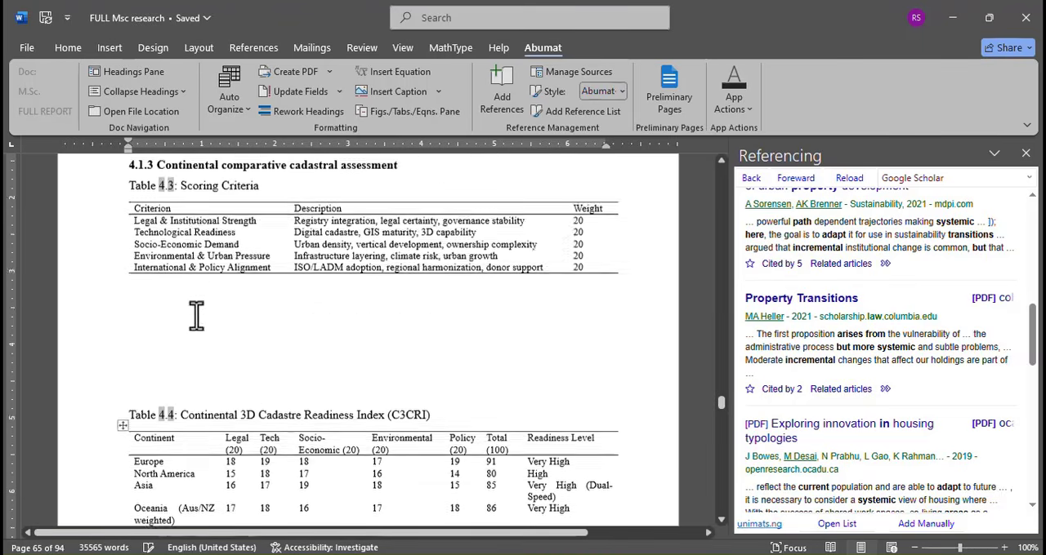
pyautogui.scroll(8, 220, 311)
pyautogui.scroll(-4, 203, 362)
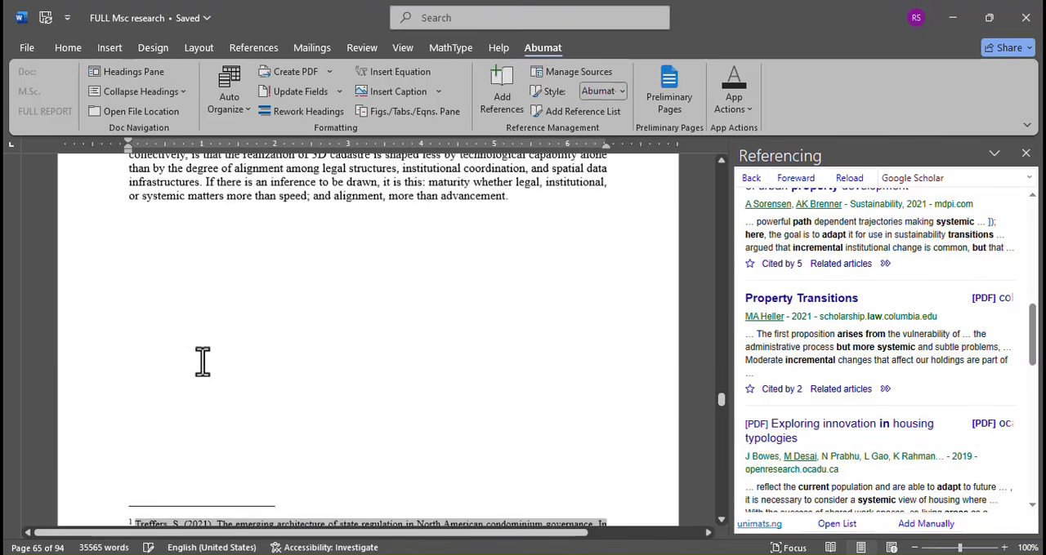
pyautogui.scroll(-3, 167, 372)
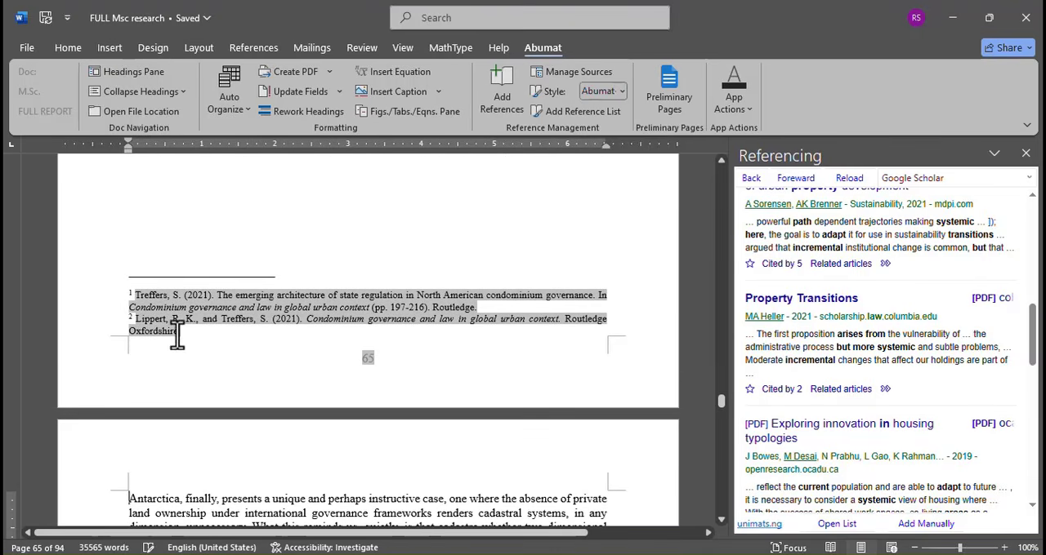